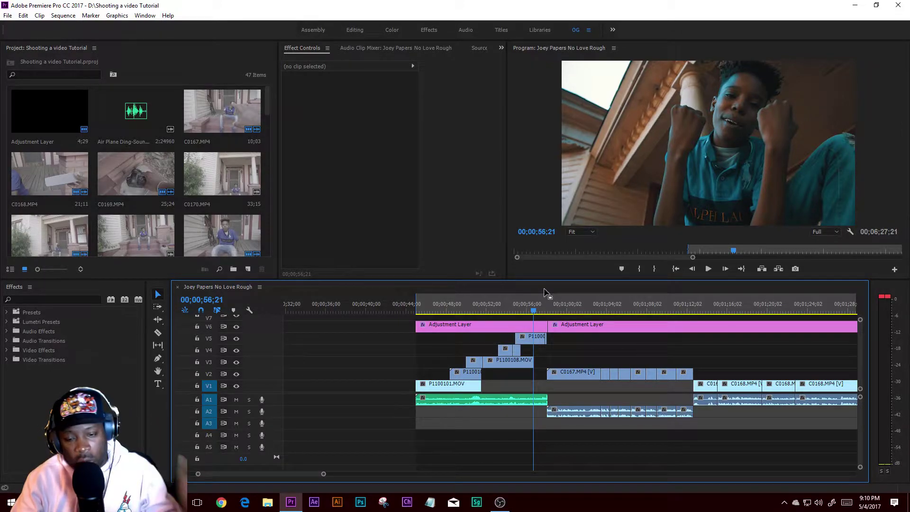
Step: Create a new HD Bars and Tone clip at 1920x1080 from the New Item menu
left_click(247, 270)
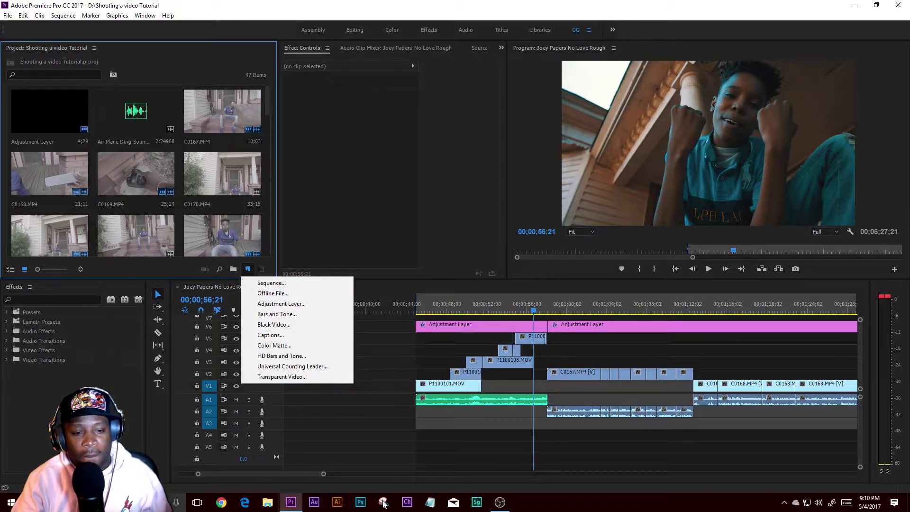
left_click(284, 357)
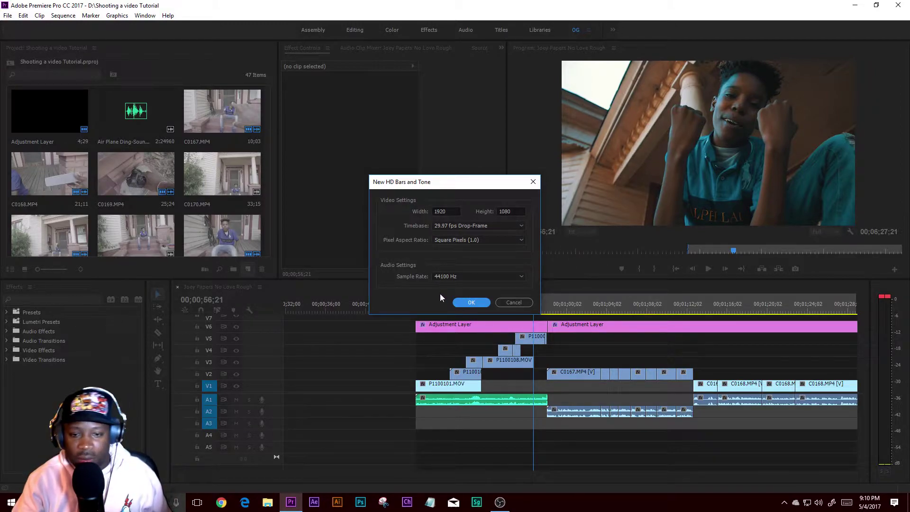
left_click(471, 303)
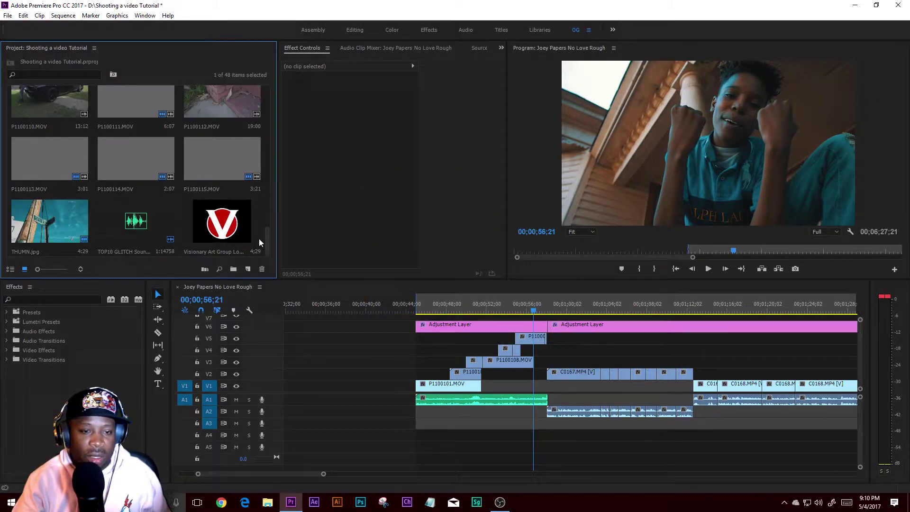
left_click_drag(265, 235, 261, 77)
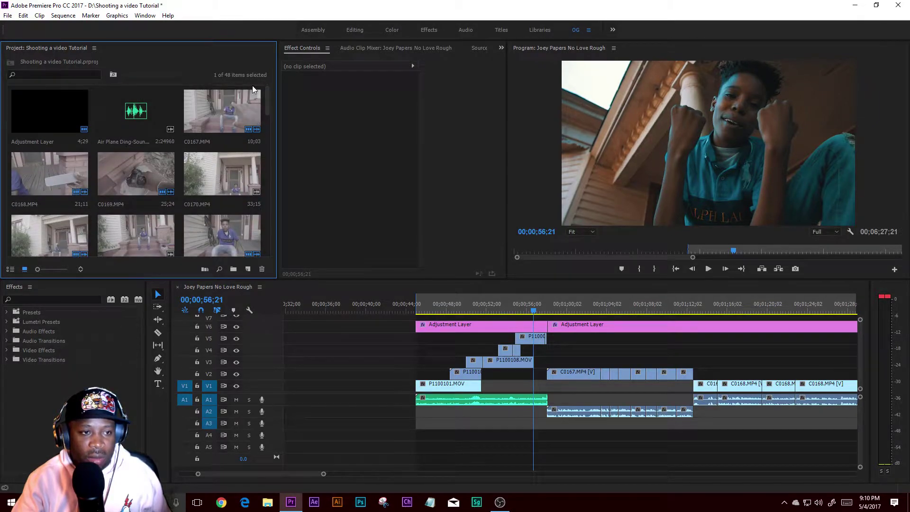
scroll(239, 152, "down", 2)
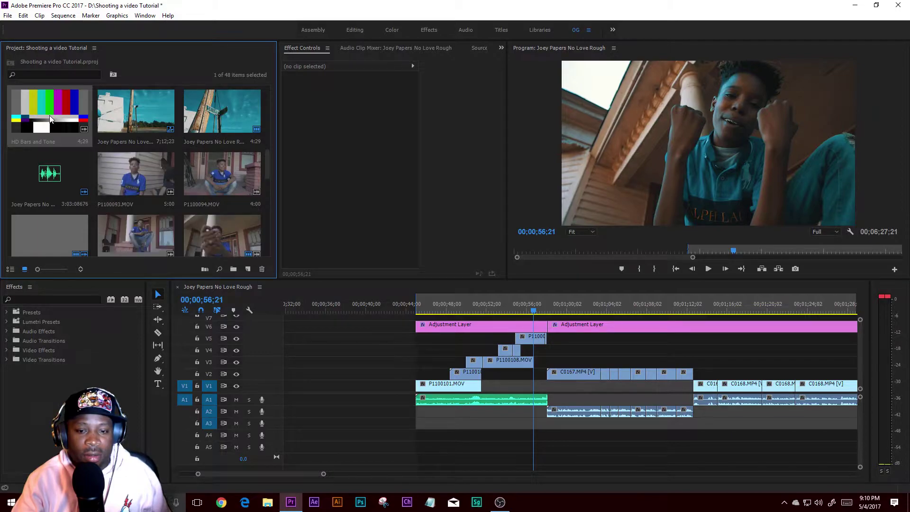
Step: Drop HD Bars and Tone onto V7, trim its start, and delete the extra copy
mouse_move(49, 115)
left_mouse_down()
mouse_move(404, 351)
mouse_move(583, 321)
mouse_move(538, 318)
left_mouse_up()
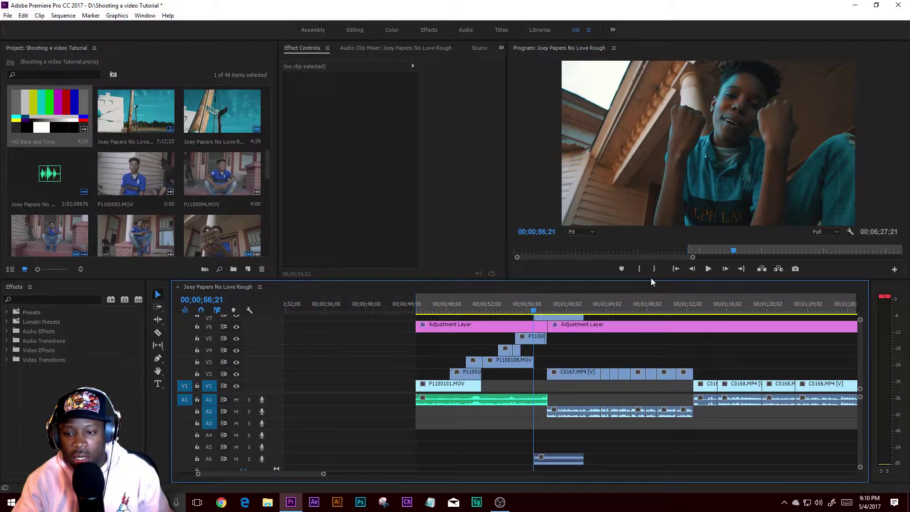
left_click_drag(650, 279, 645, 227)
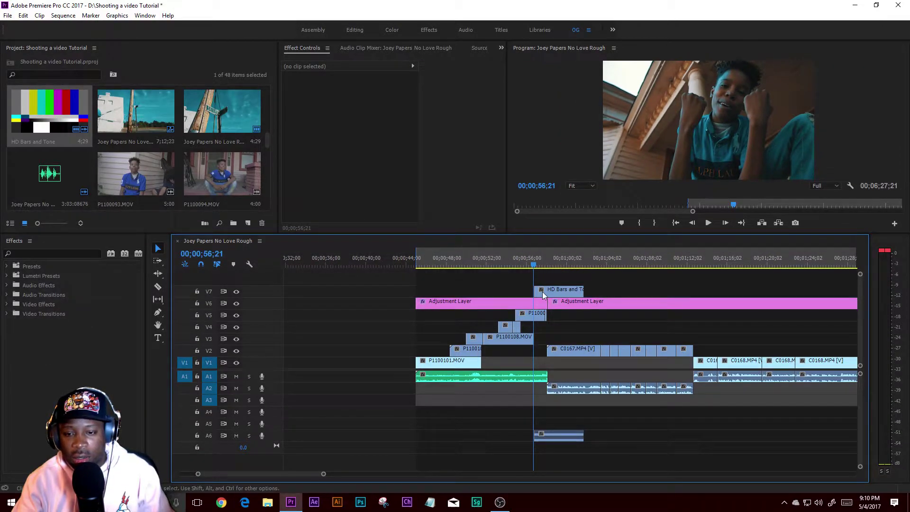
left_click_drag(534, 290, 545, 290)
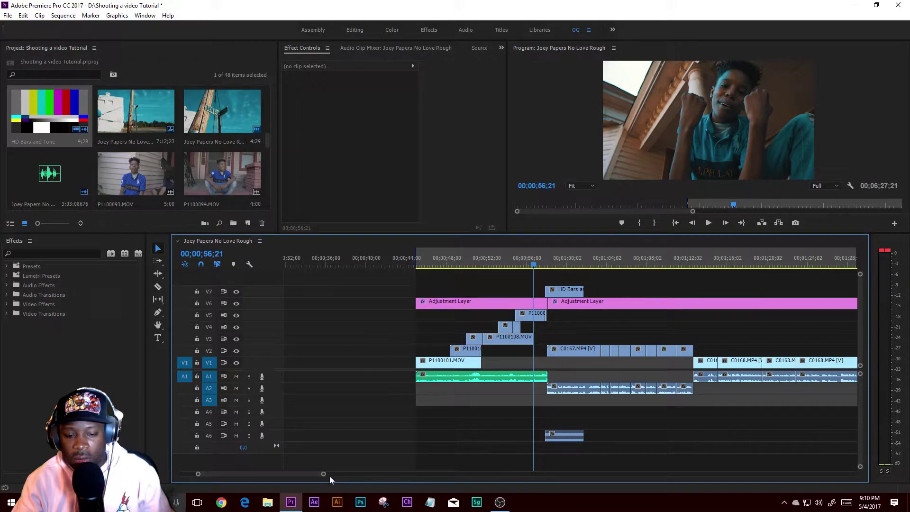
left_click_drag(323, 475, 251, 475)
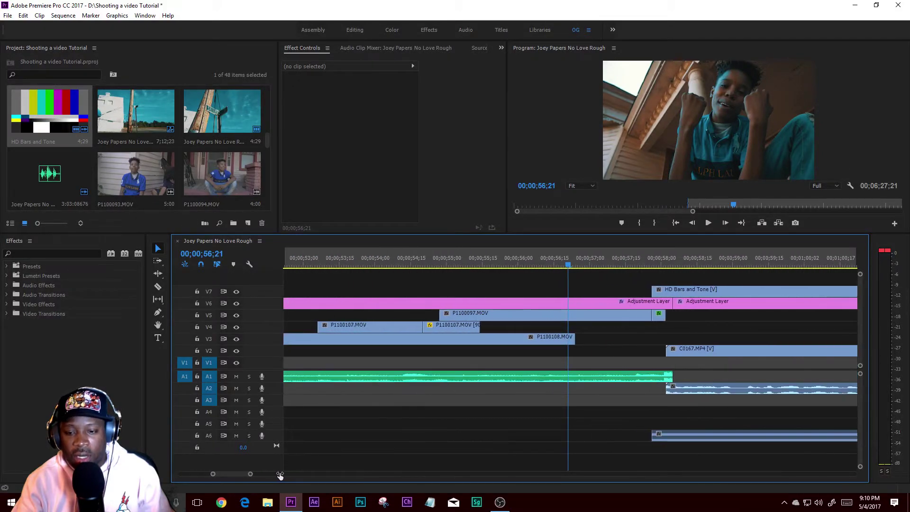
left_click(699, 292)
key("Delete")
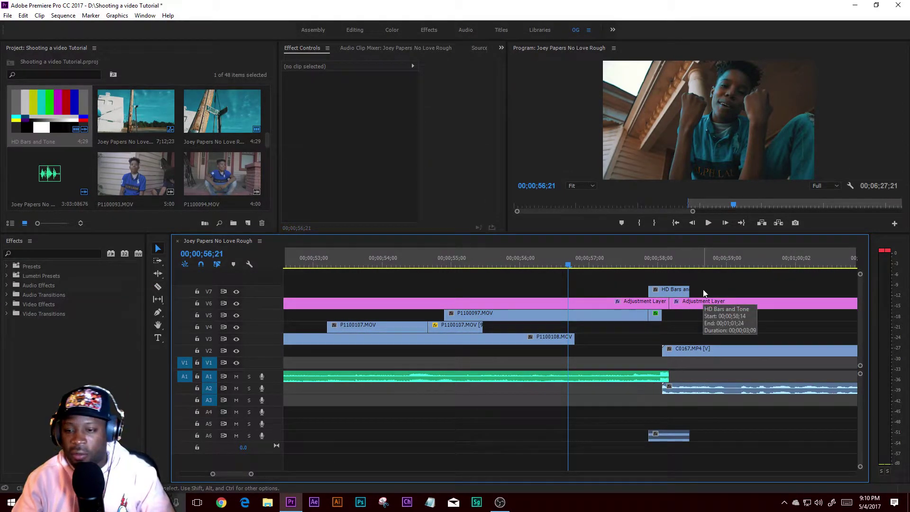
Step: Slide the bars clip onto the cut near 58 seconds and shorten its end
left_click(639, 268)
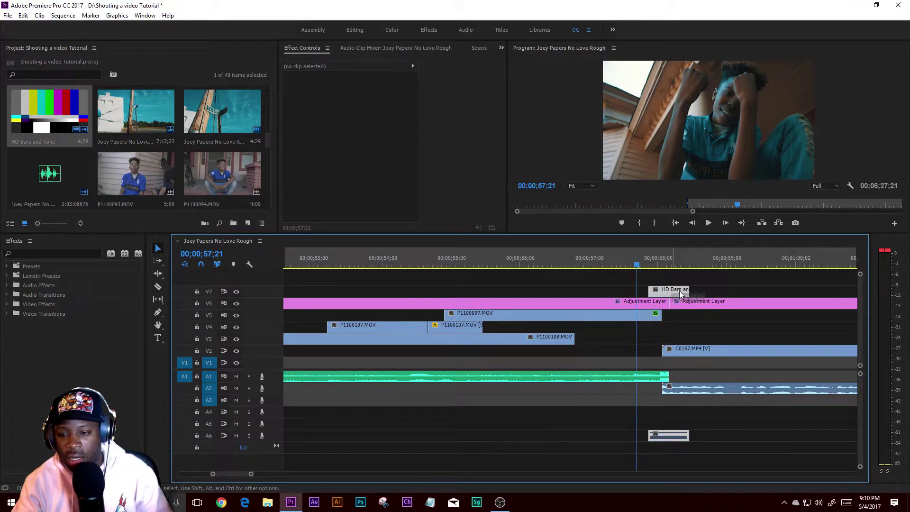
left_click_drag(652, 289, 708, 284)
key("space")
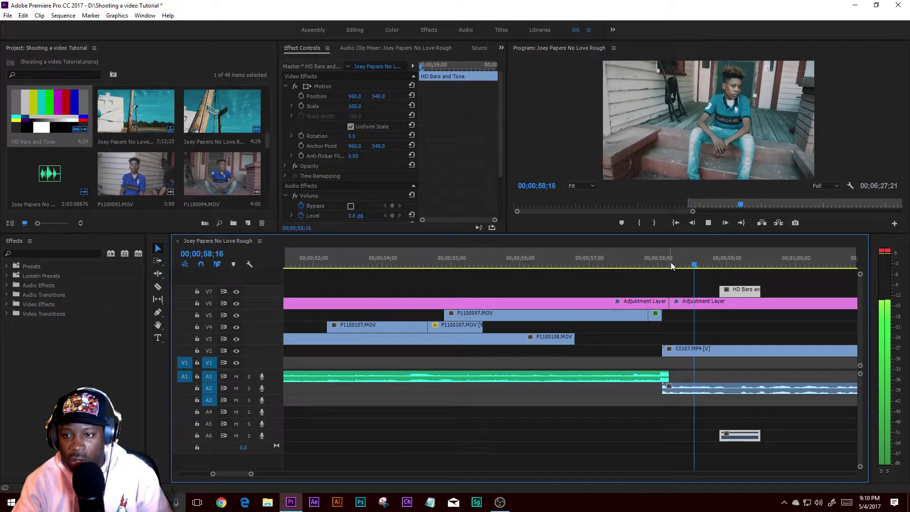
left_click(629, 260)
left_click_drag(739, 435, 669, 436)
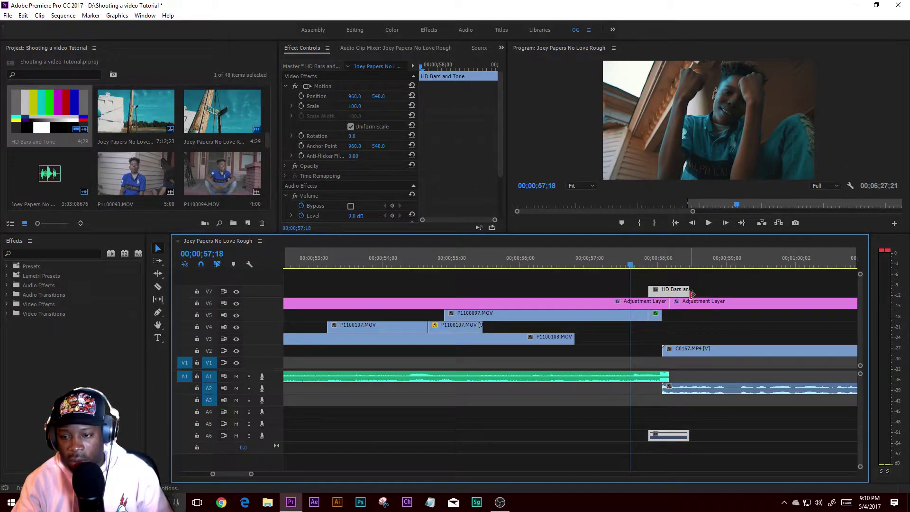
left_click_drag(688, 290, 669, 290)
Step: Preview the bars over the cut several times, then deselect the clip
key("space")
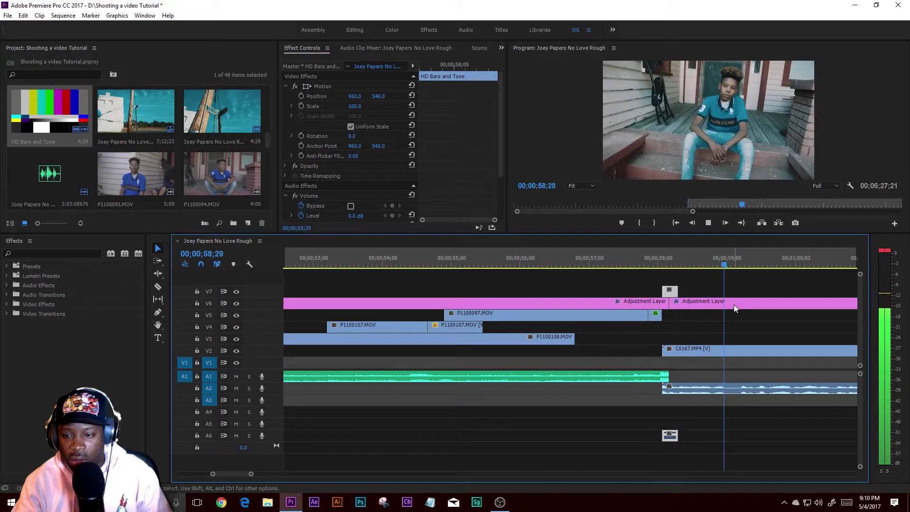
key("space")
left_click(643, 261)
key("space")
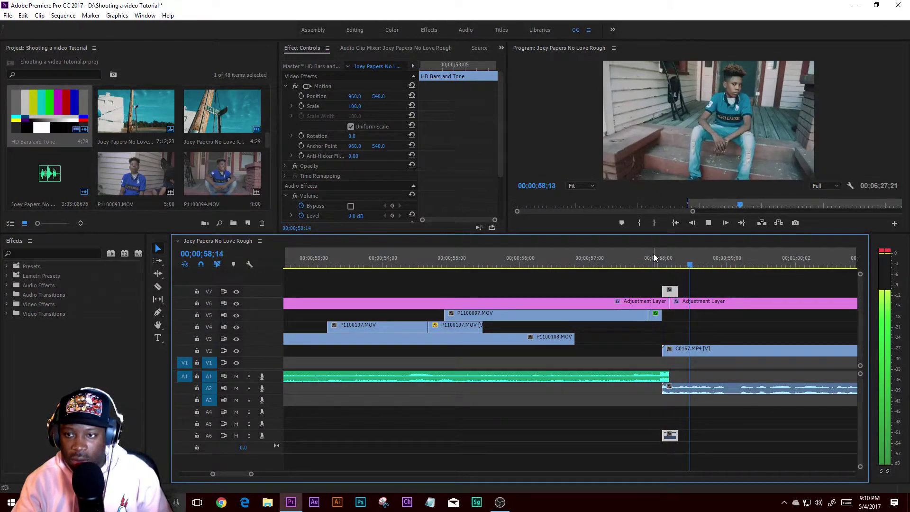
left_click(610, 257)
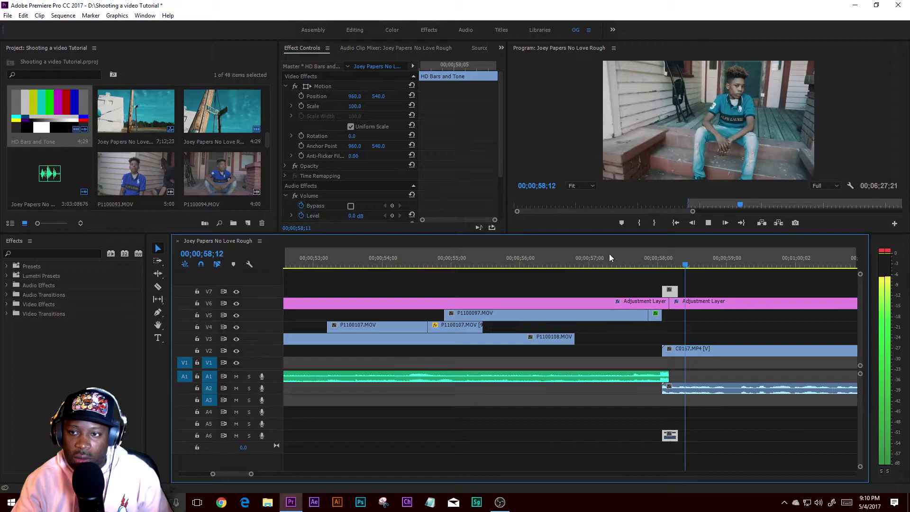
key("space")
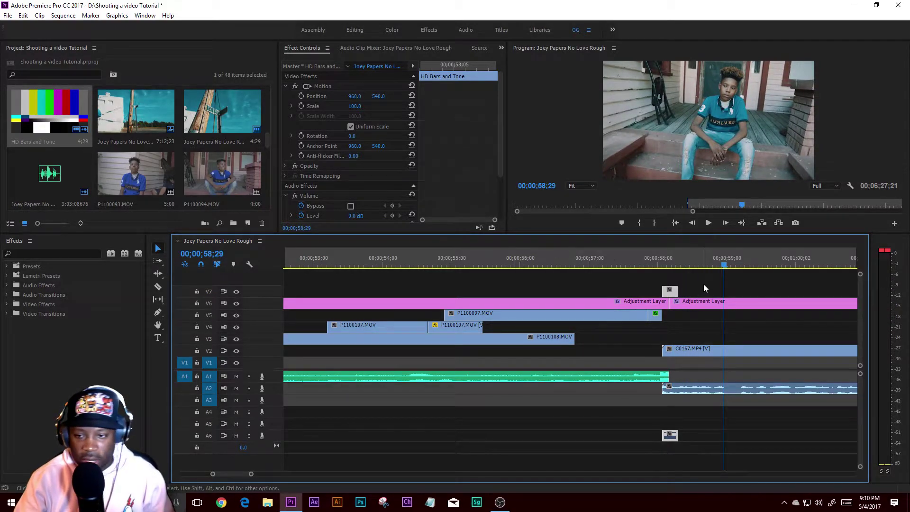
left_click(674, 259)
key("space")
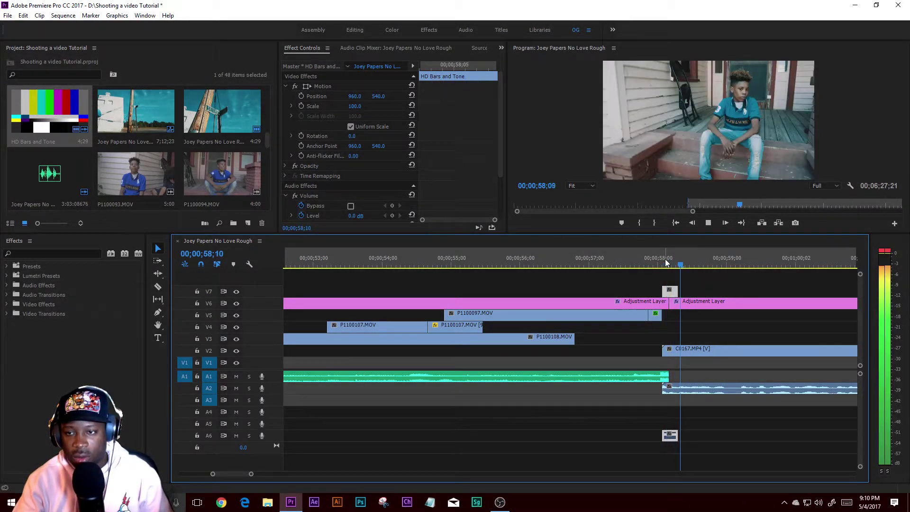
key("space")
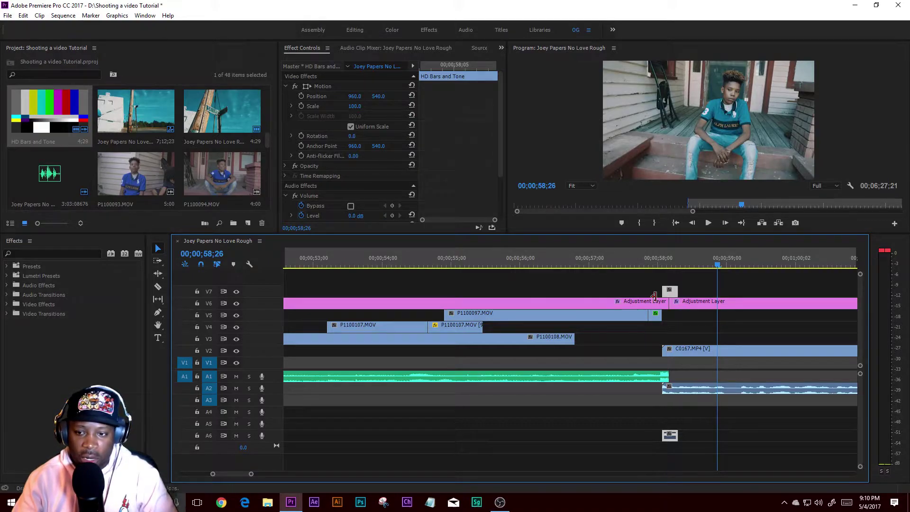
left_click(667, 292)
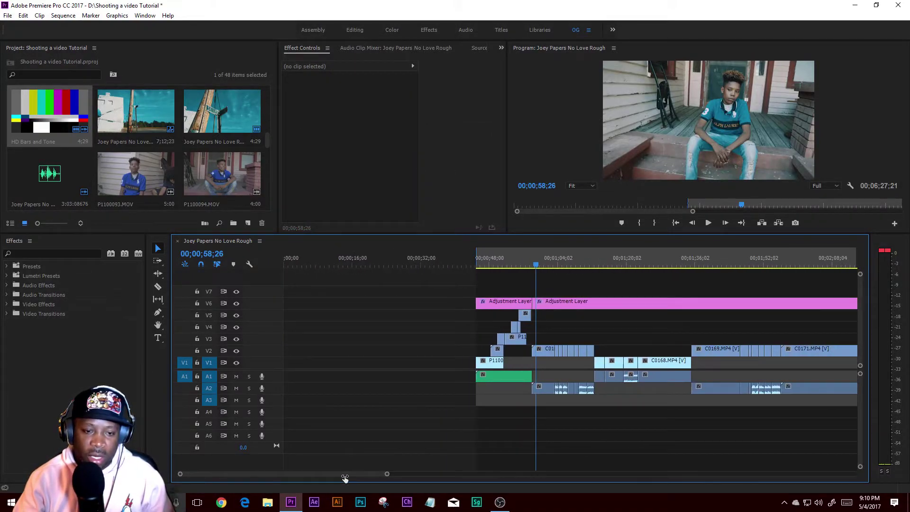
left_click_drag(251, 475, 387, 474)
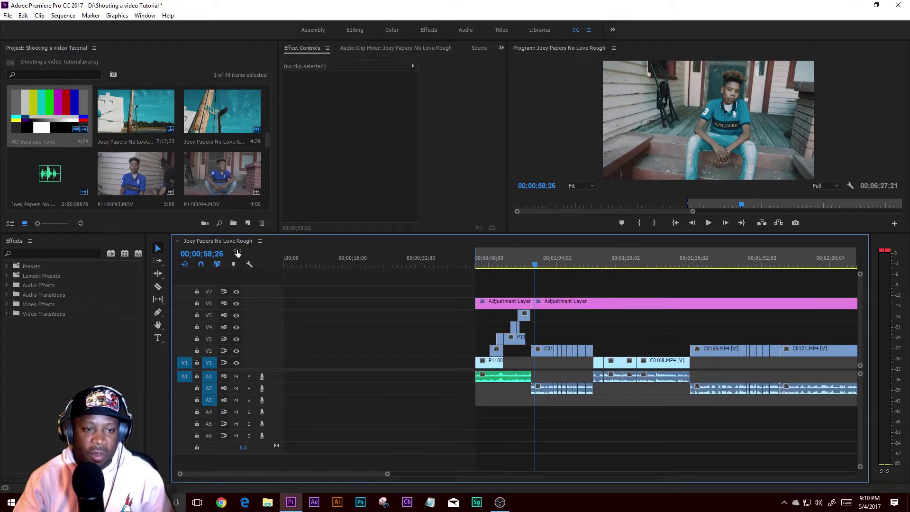
Step: Choose Universal Counting Leader from New Item and accept its default video settings
left_click(248, 224)
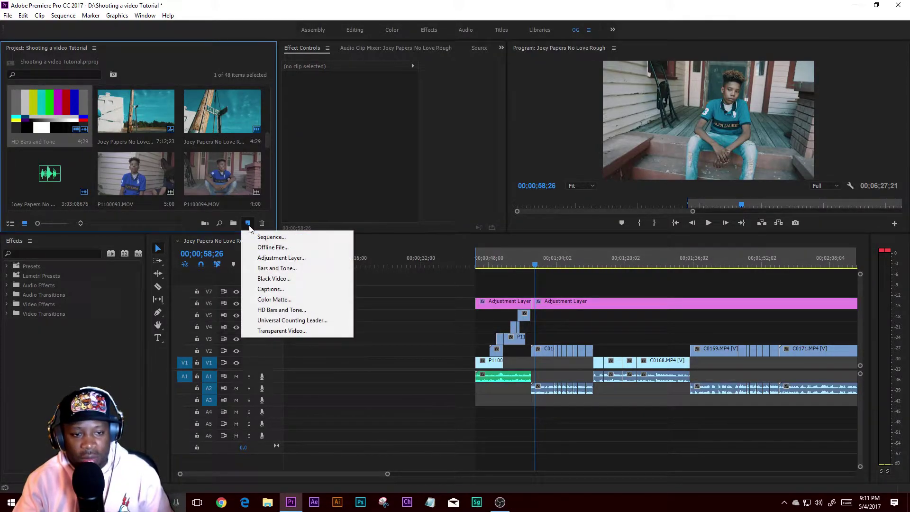
left_click(275, 325)
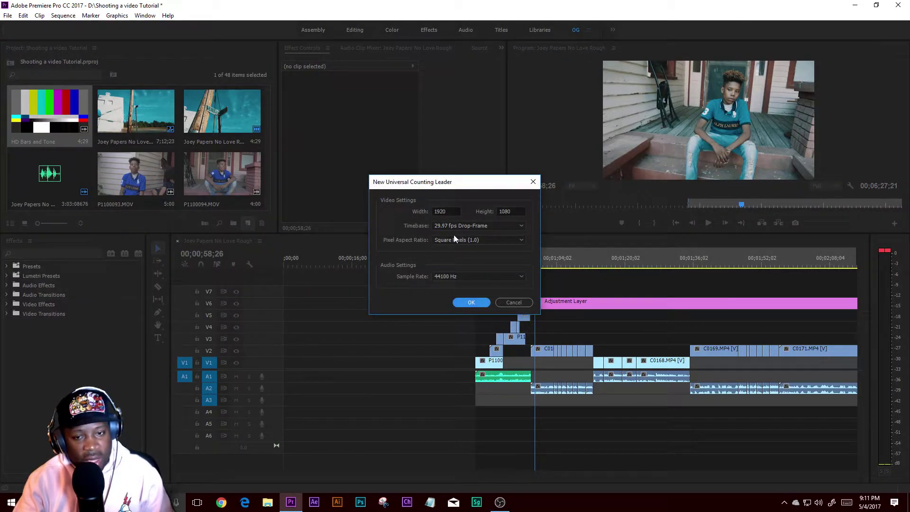
left_click(473, 301)
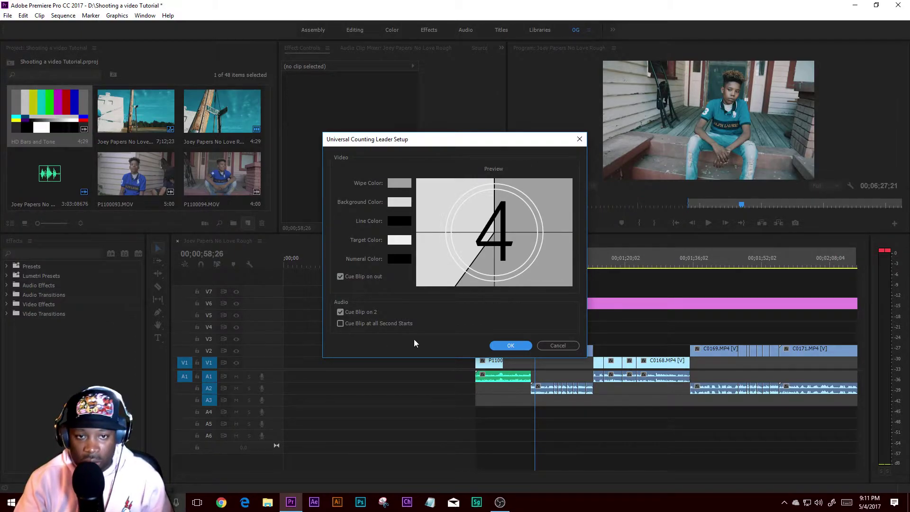
Step: Confirm the counting leader, place it on V2 before the clips, and play it
left_click(506, 346)
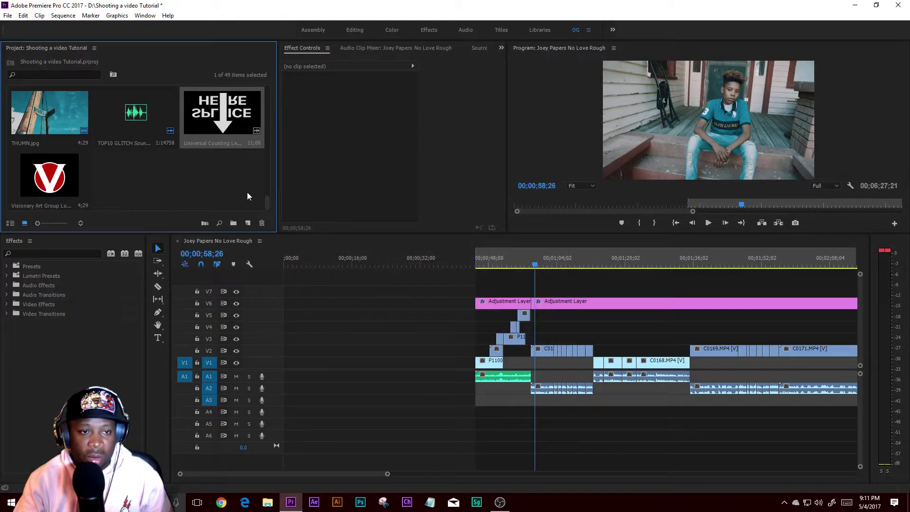
left_click_drag(223, 124, 431, 354)
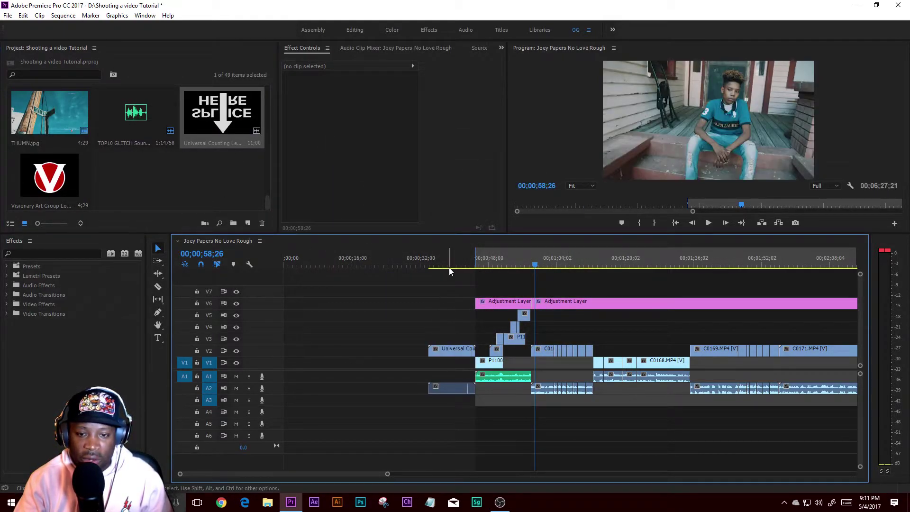
left_click(424, 259)
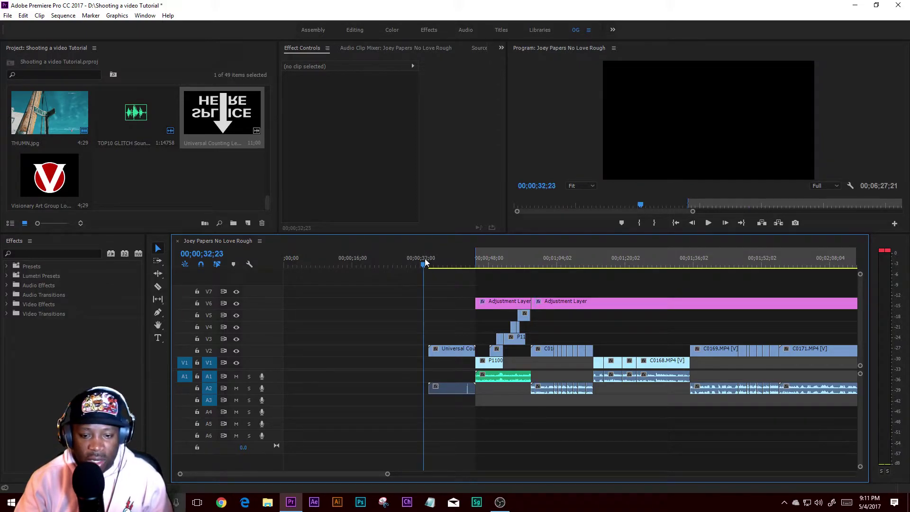
key("space")
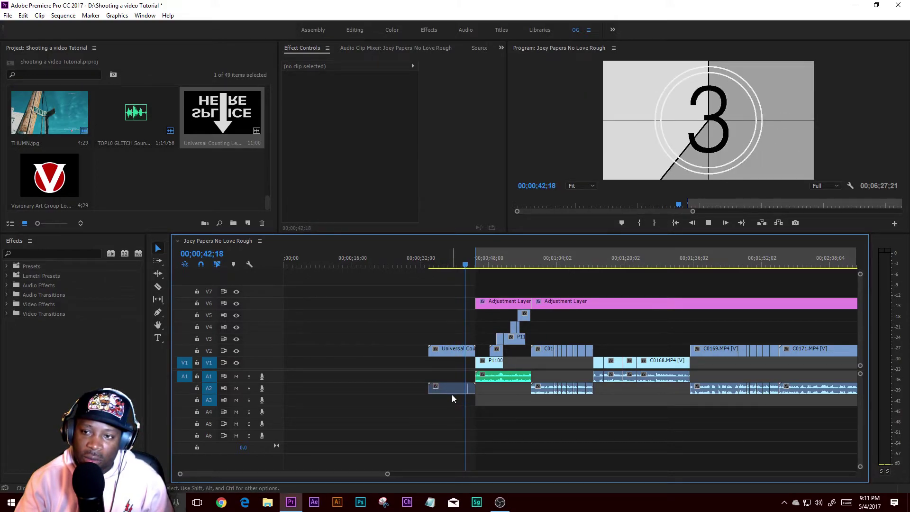
key("space")
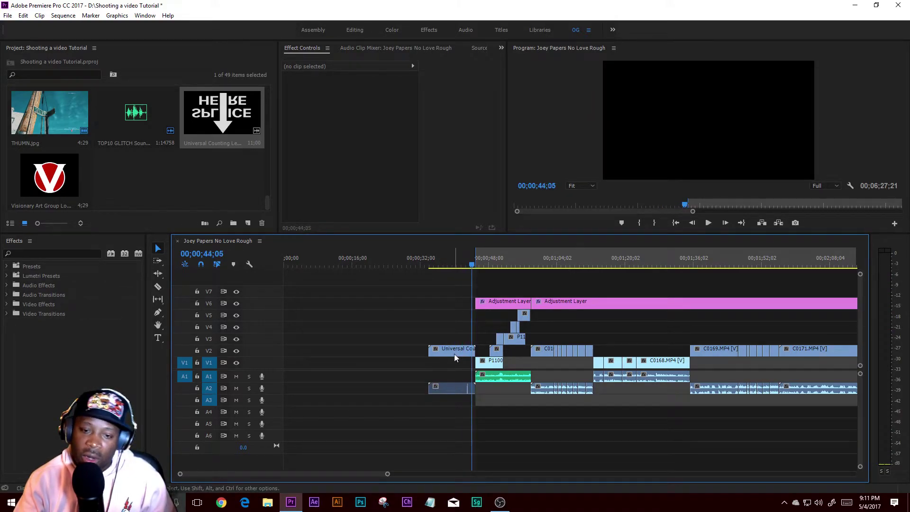
Step: Split the leader at the playhead, delete the later part, and move the remainder to V7
left_click(426, 263)
scroll(343, 479, "up", 2)
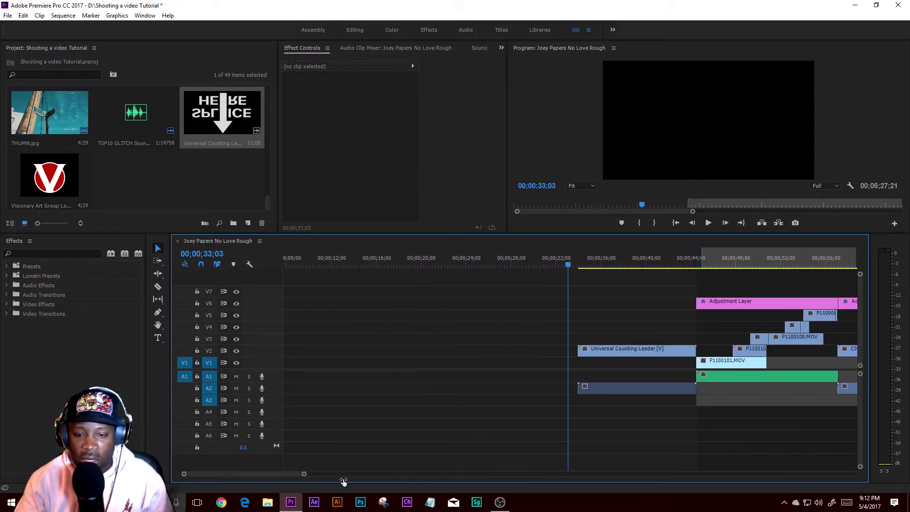
scroll(344, 482, "up", 1)
key("space")
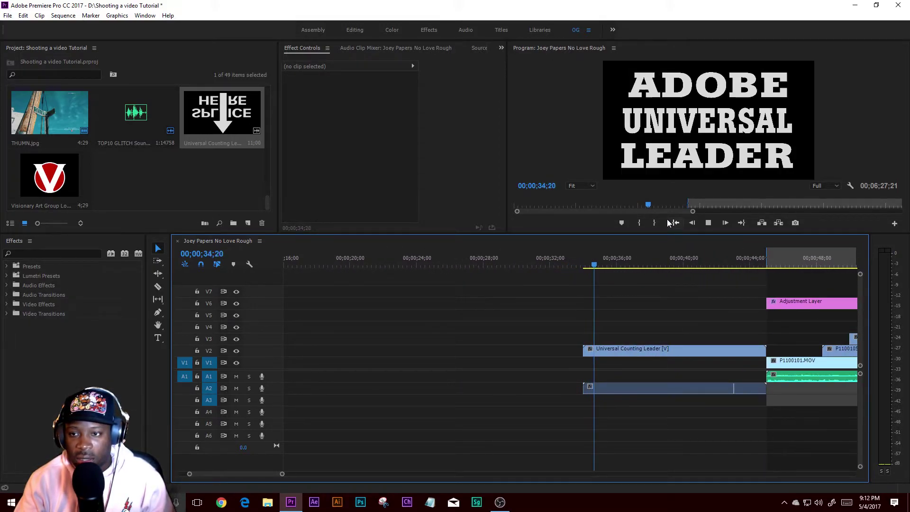
key("space")
left_click(618, 348)
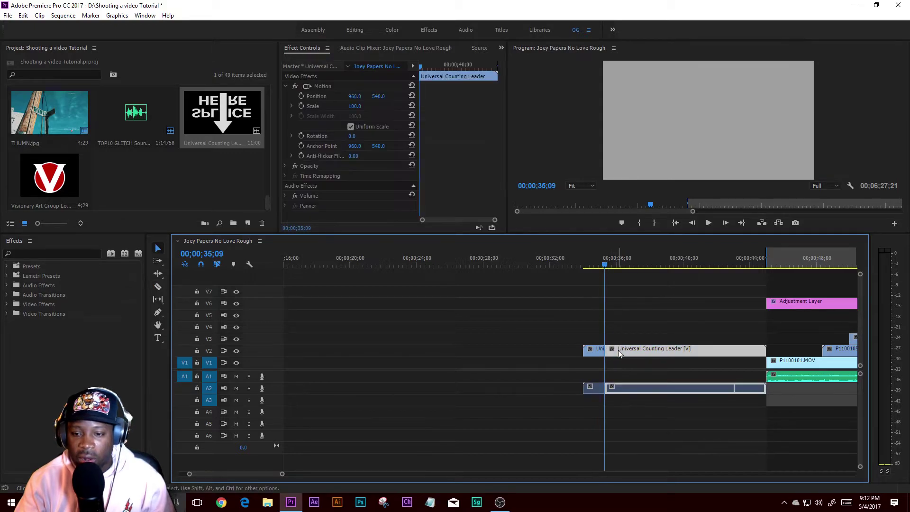
key("Delete")
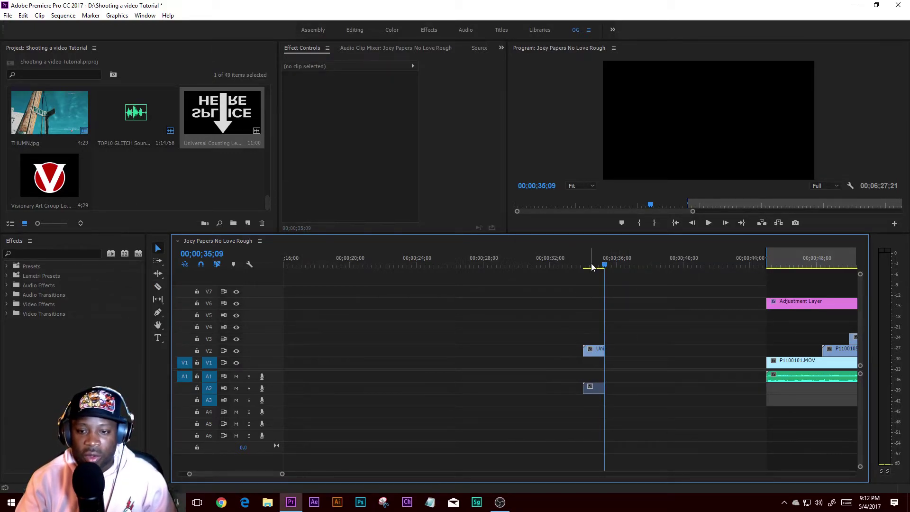
left_click(592, 266)
left_click_drag(590, 356, 832, 293)
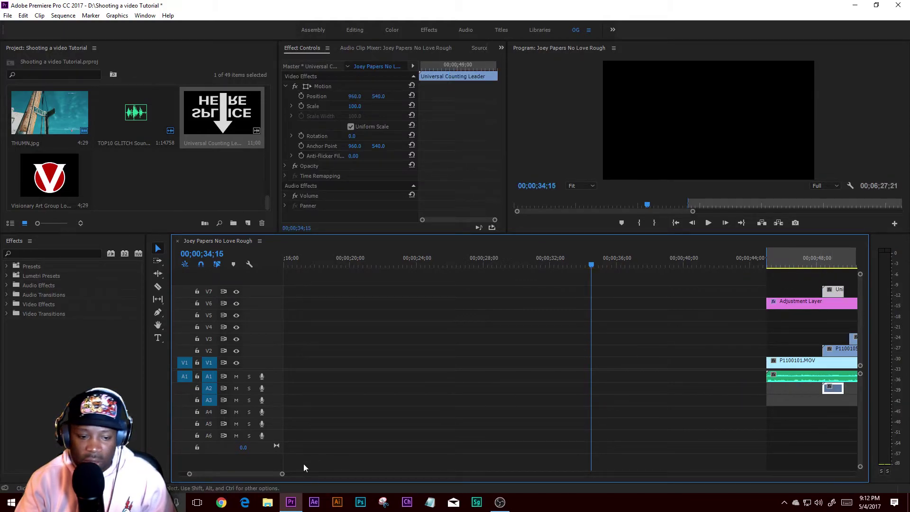
left_click_drag(268, 474, 278, 472)
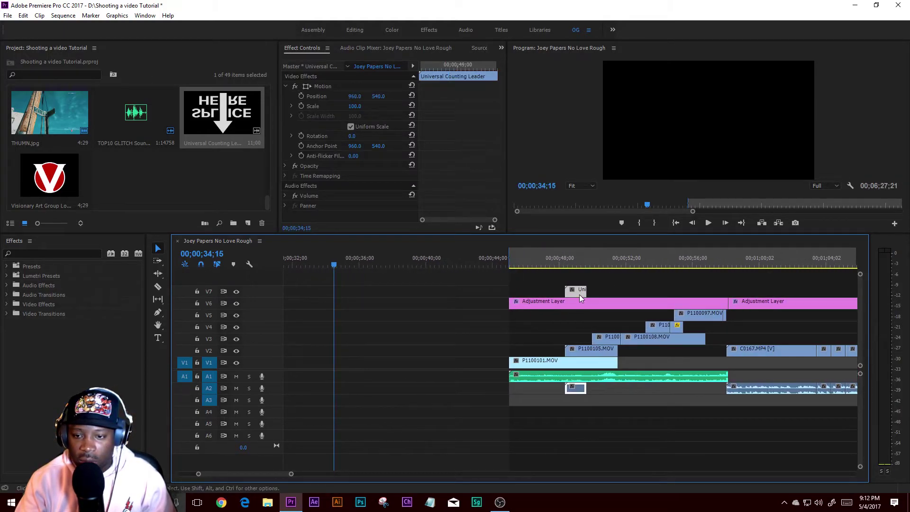
Step: Move the leader snippet over the 58-second cut on V7 and trim both edges
left_click_drag(579, 295, 732, 293)
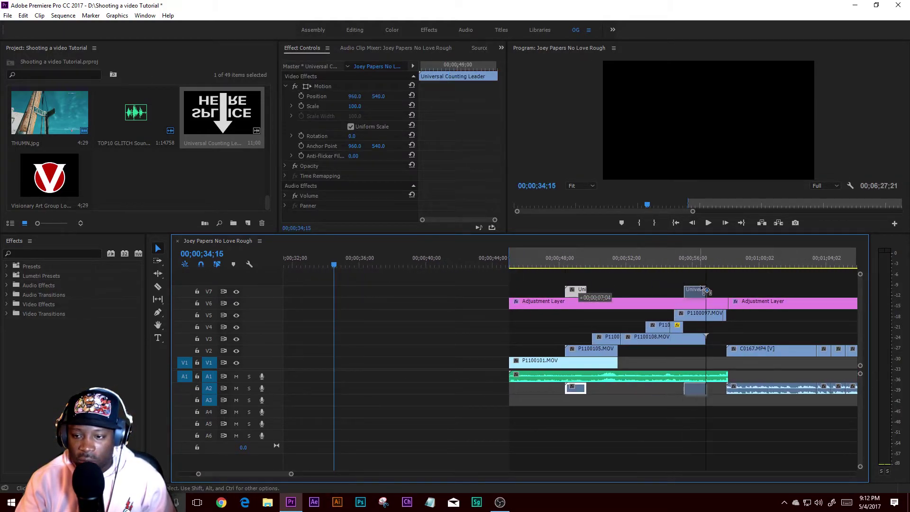
left_click(711, 263)
key("space")
key("space")
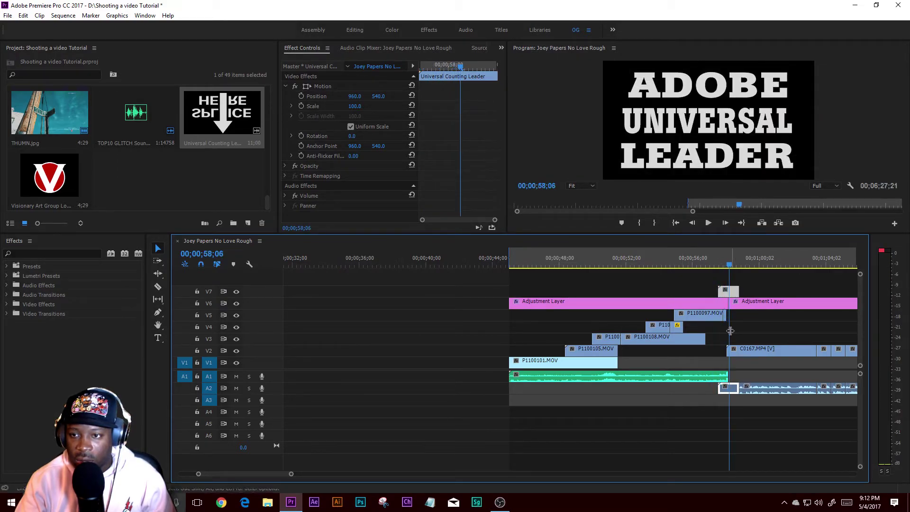
left_click_drag(291, 474, 253, 475)
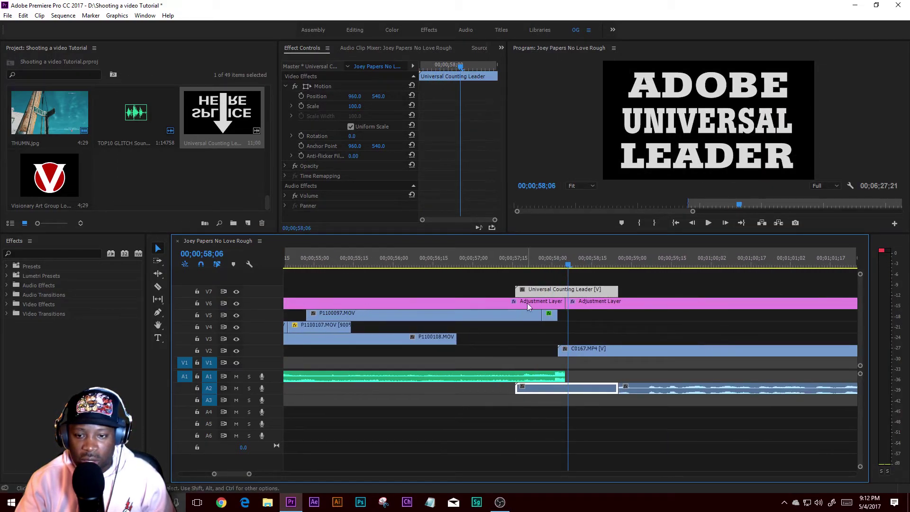
left_click_drag(516, 289, 542, 289)
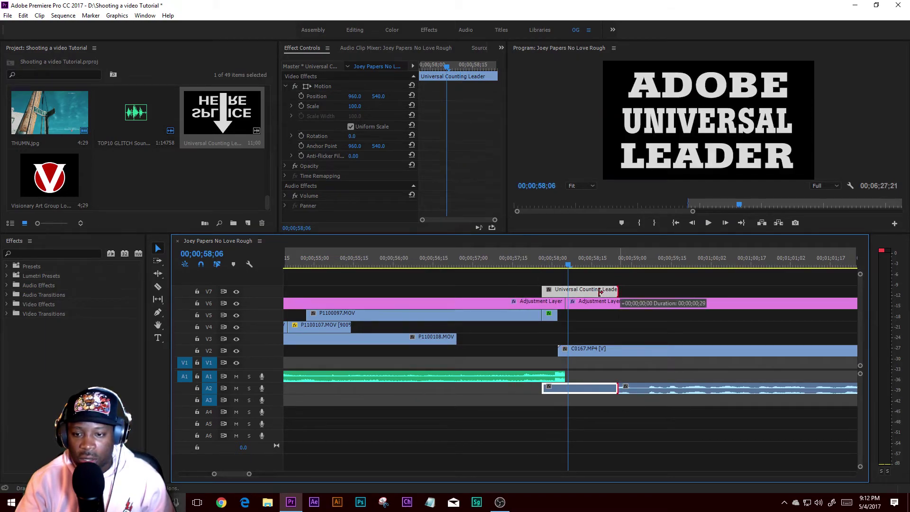
left_click_drag(617, 289, 577, 290)
left_click_drag(534, 269, 578, 327)
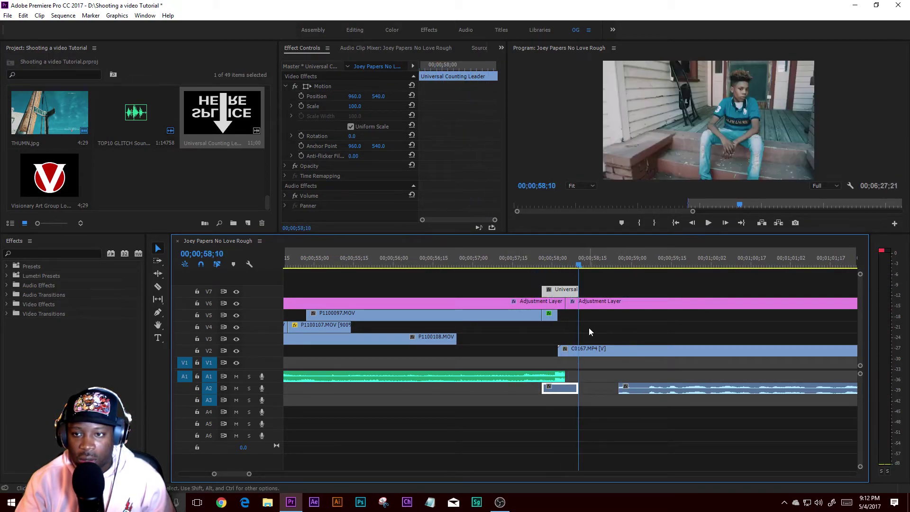
Step: Restore the leader's previous length, set its Opacity blend mode to Difference, and preview
key("ctrl+z")
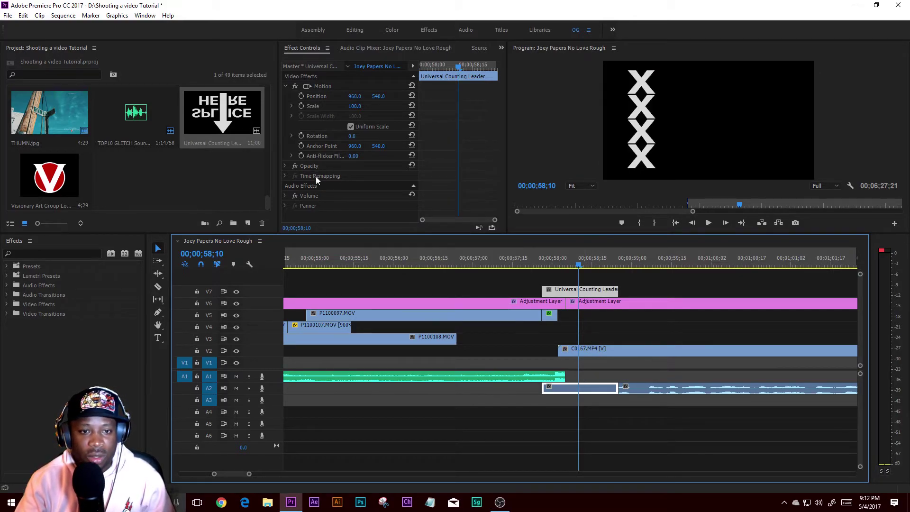
left_click(286, 166)
left_click(365, 196)
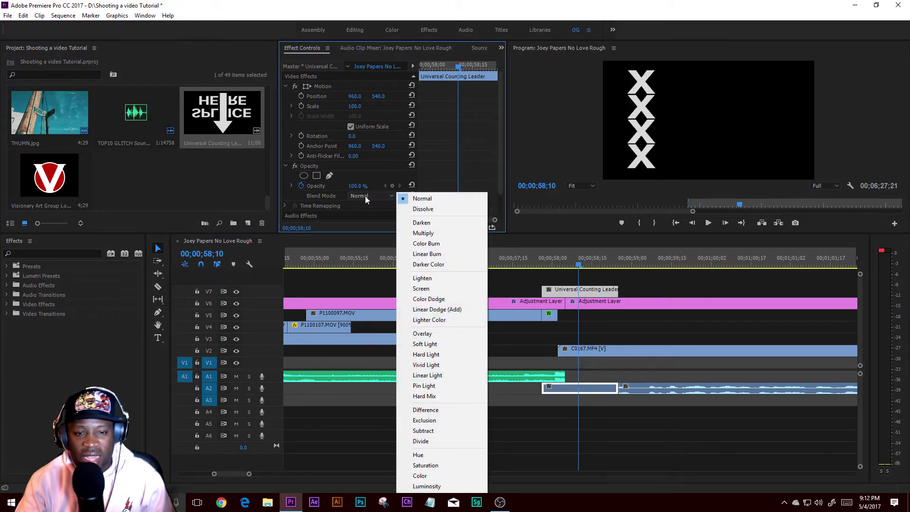
left_click(437, 410)
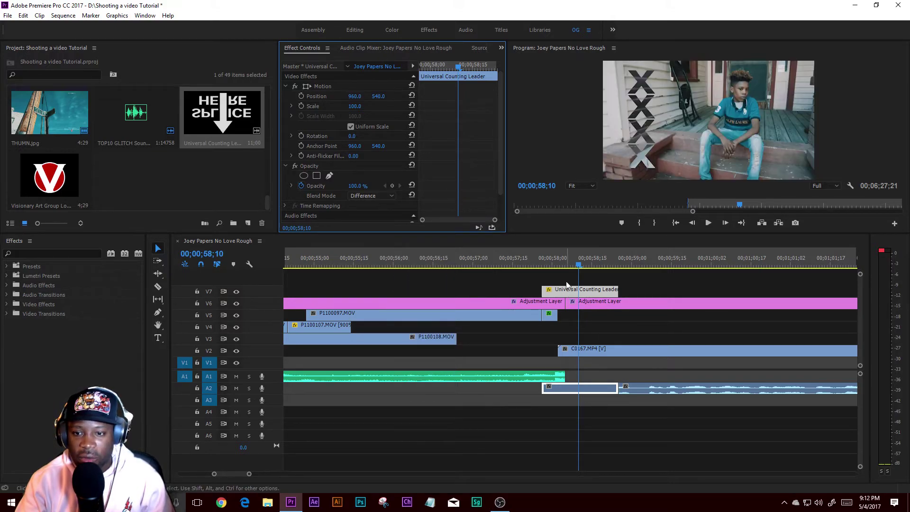
left_click(538, 260)
key("space")
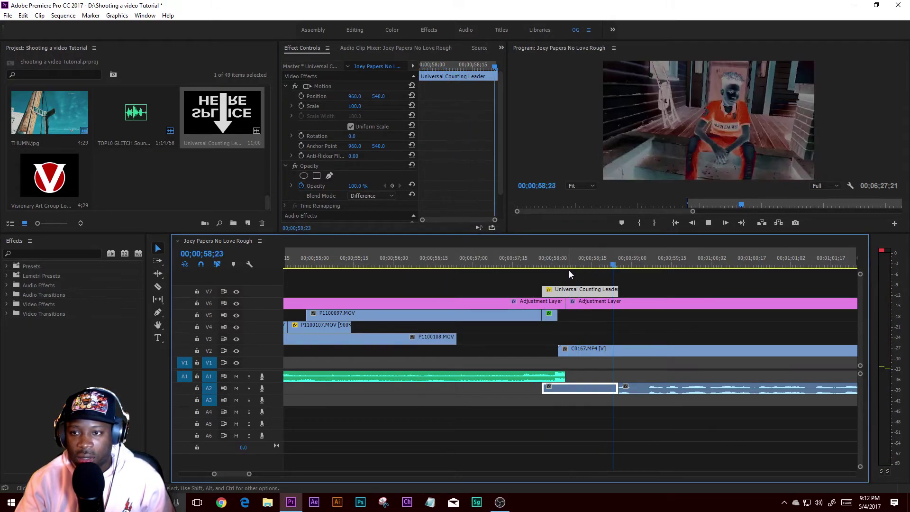
left_click(540, 258)
left_click(534, 255)
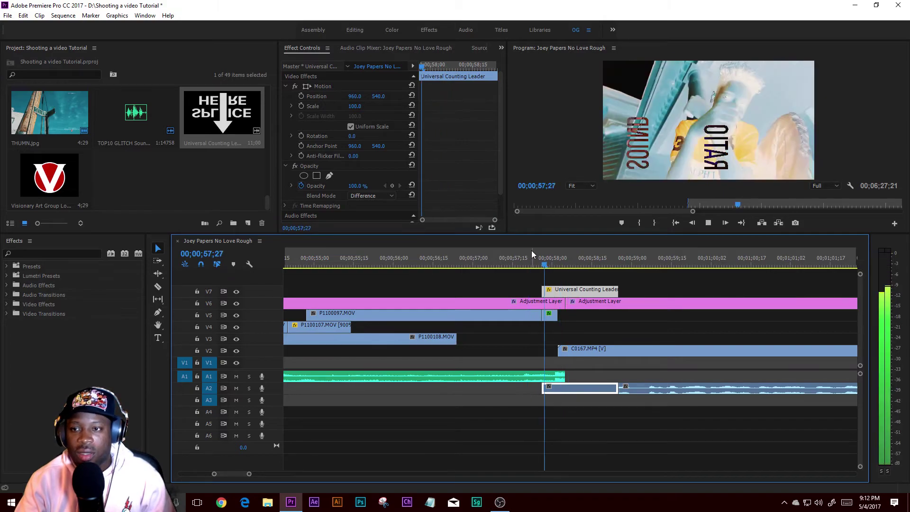
key("space")
Step: Shorten the leader's end toward the cut and preview the brief flash
left_click_drag(616, 290, 573, 290)
left_click(533, 257)
key("space")
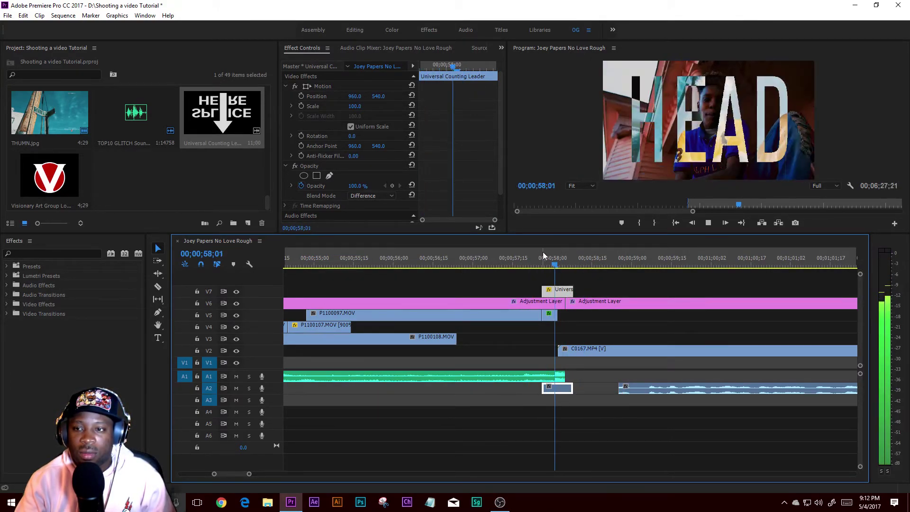
key("space")
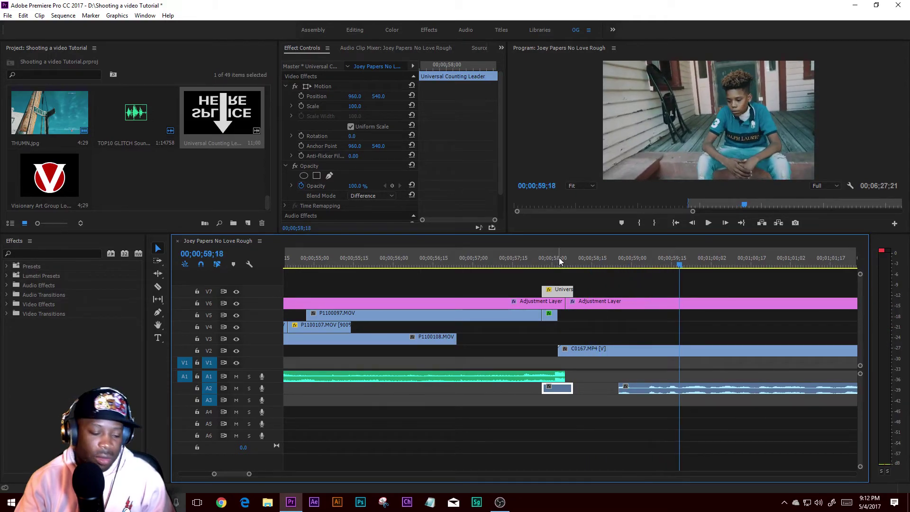
left_click(559, 262)
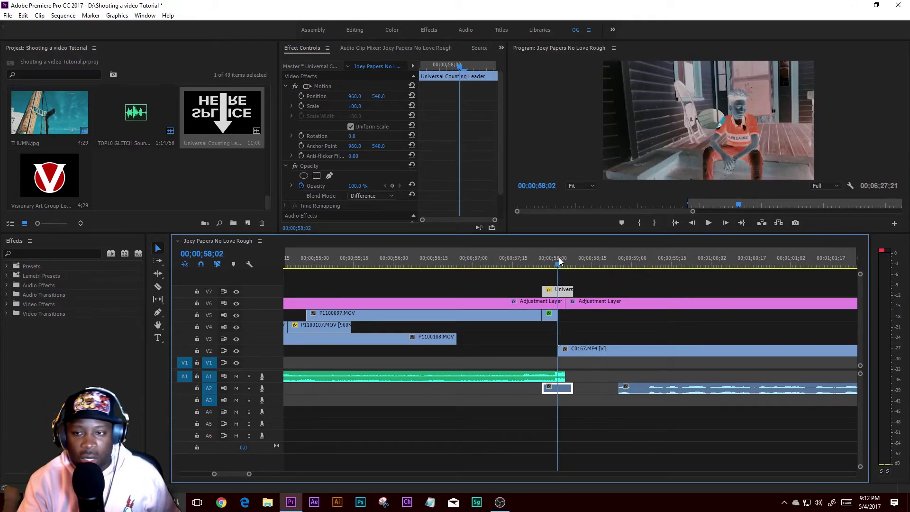